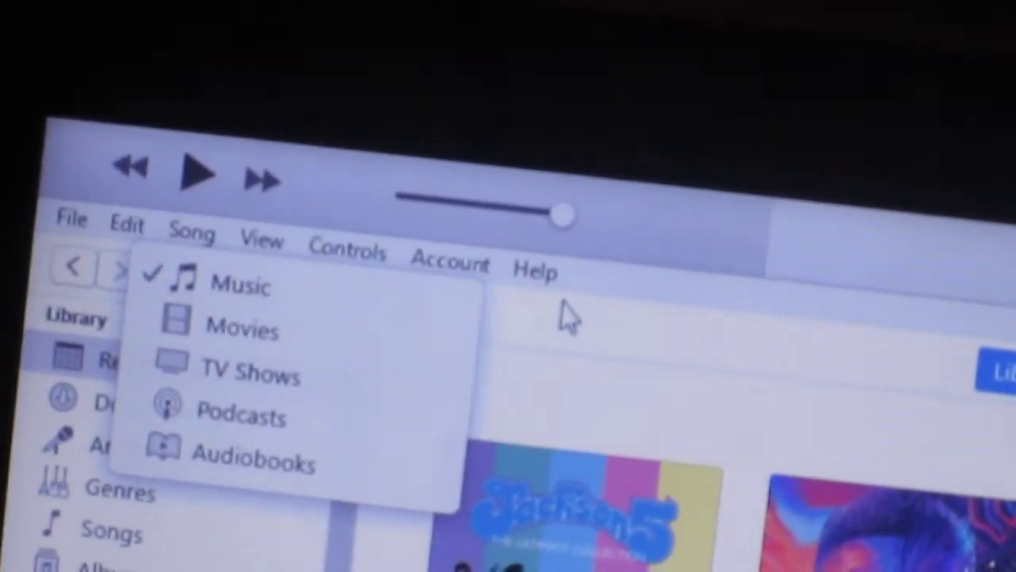
- Switch the library from Music to Audiobooks via the media-type menu, briefly toggling back to Music
{"action": "left_click", "coordinate": [567, 313]}
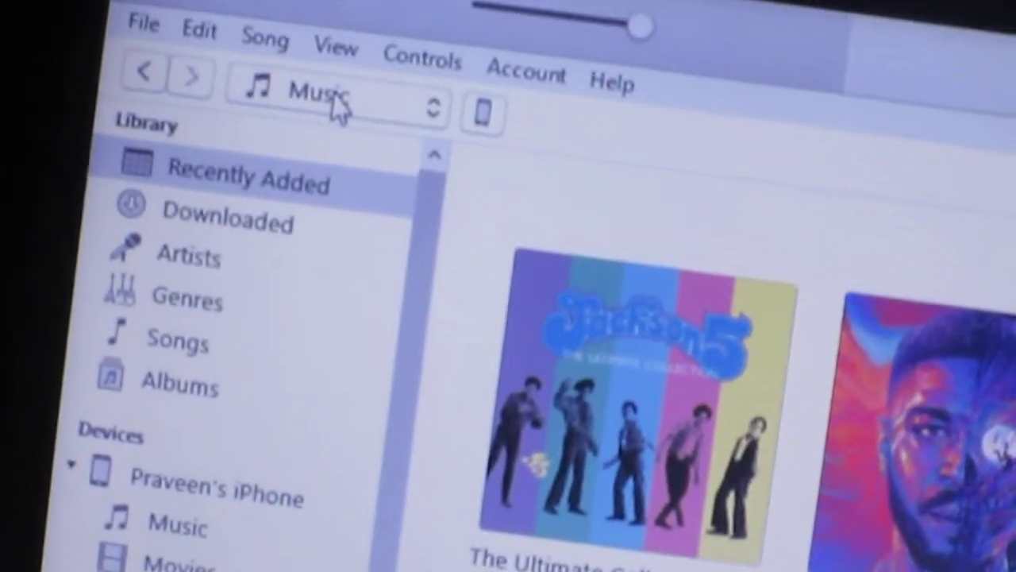
{"action": "left_click", "coordinate": [328, 103]}
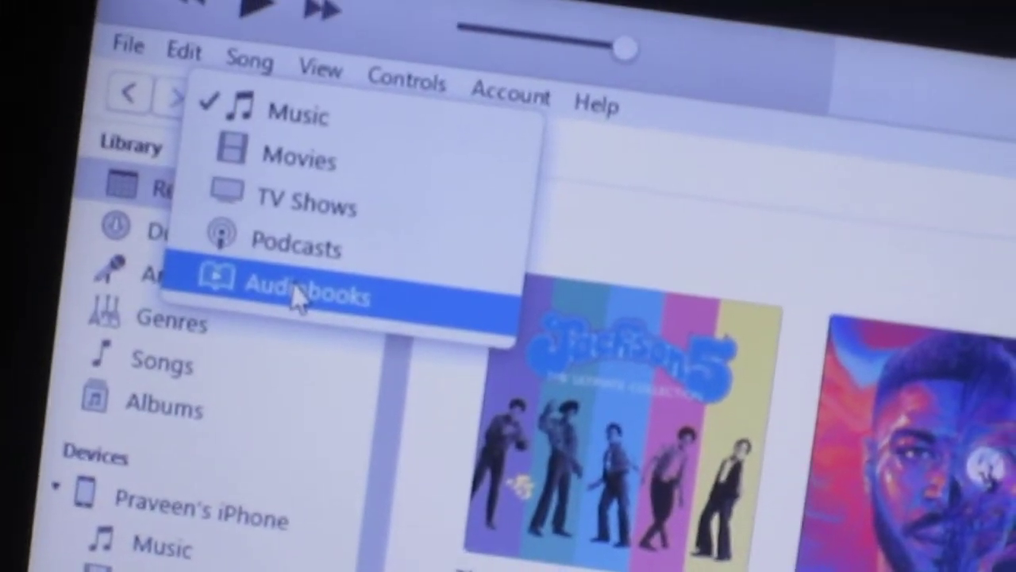
{"action": "left_click", "coordinate": [353, 262]}
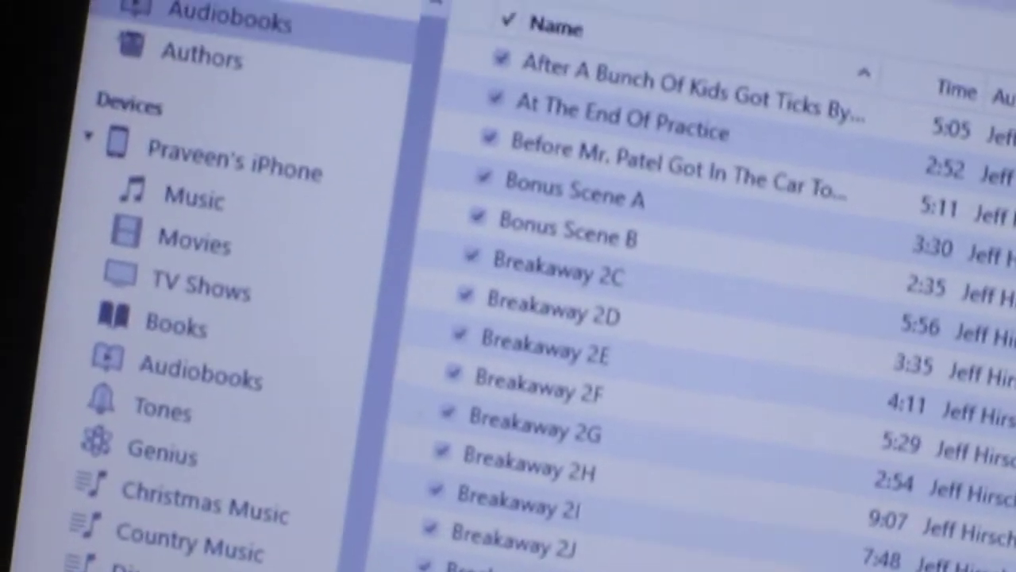
{"action": "left_click", "coordinate": [135, 11]}
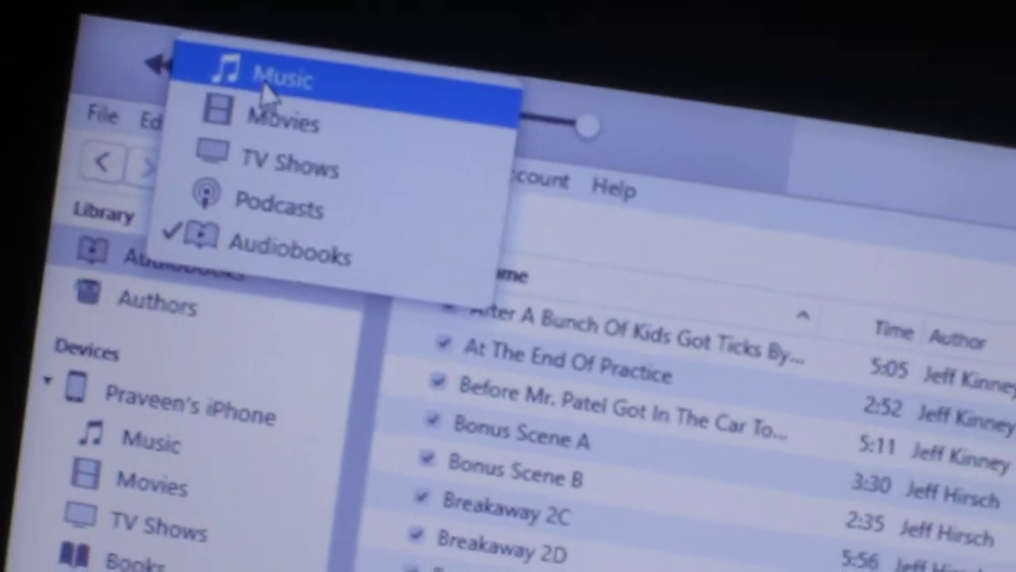
{"action": "left_click", "coordinate": [262, 84]}
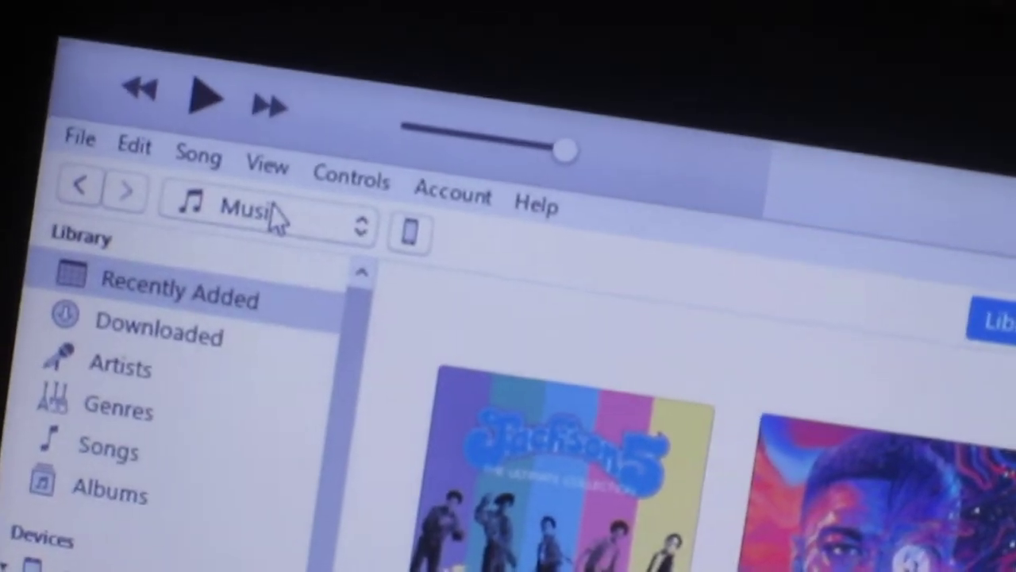
{"action": "left_click", "coordinate": [286, 216]}
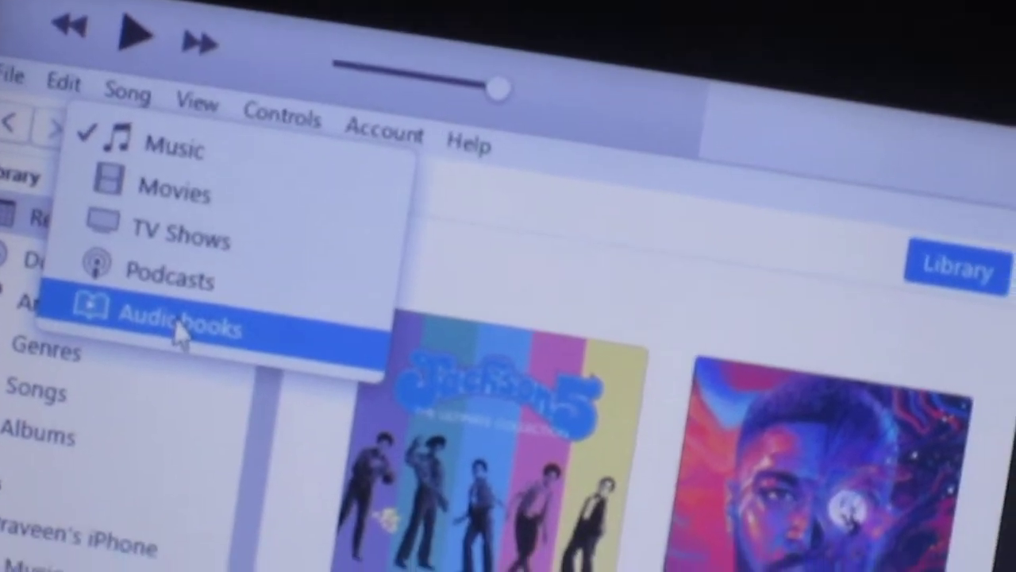
- Show the Audiobooks library and scroll to The 39 Clues Book 5 tracks by Patrick Carman
{"action": "left_click", "coordinate": [262, 409]}
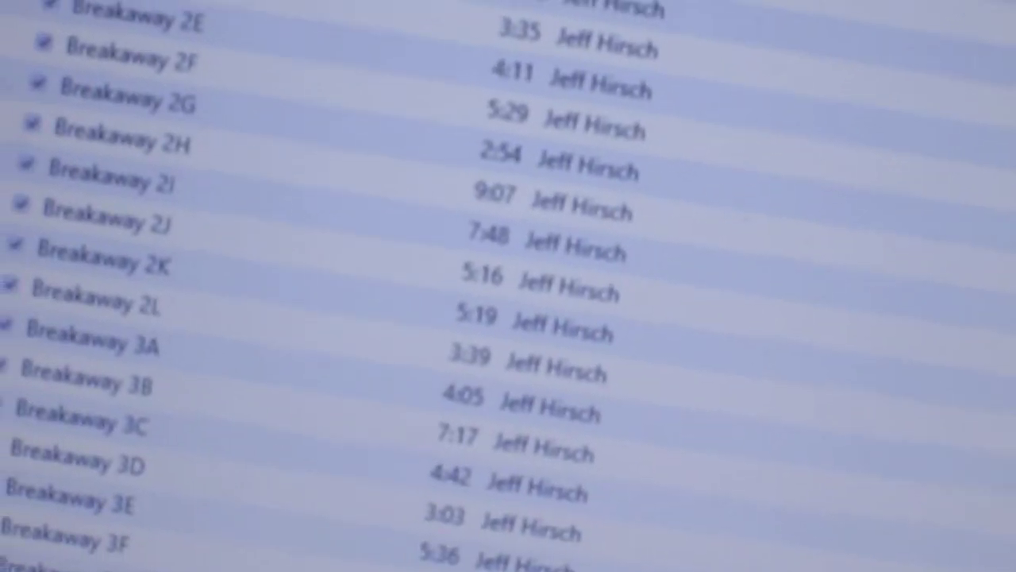
{"action": "scroll", "coordinate": [508, 286], "scroll_direction": "down", "scroll_amount": 10}
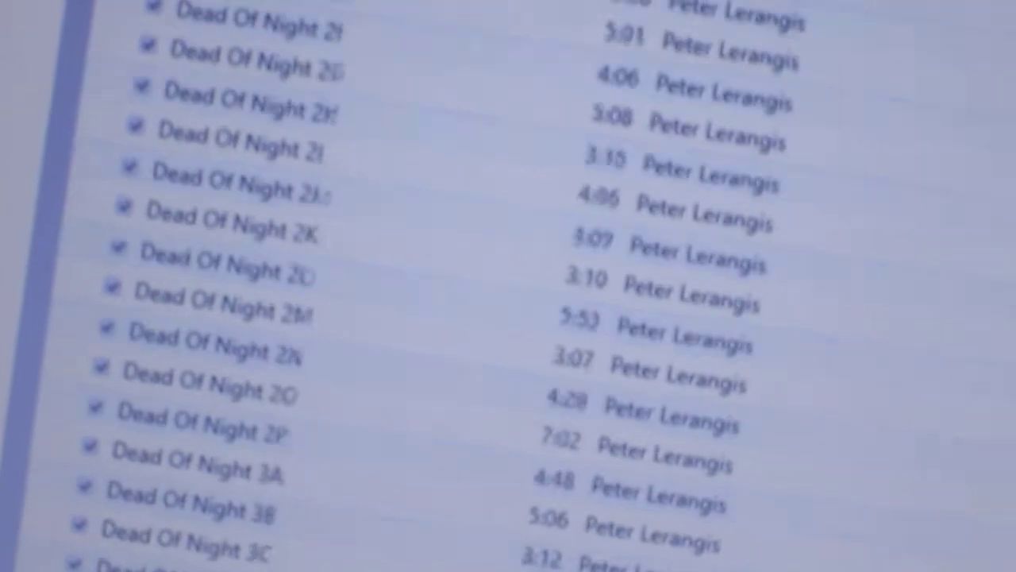
{"action": "scroll", "coordinate": [509, 286], "scroll_direction": "down", "scroll_amount": 8}
{"action": "scroll", "coordinate": [508, 286], "scroll_direction": "up", "scroll_amount": 3}
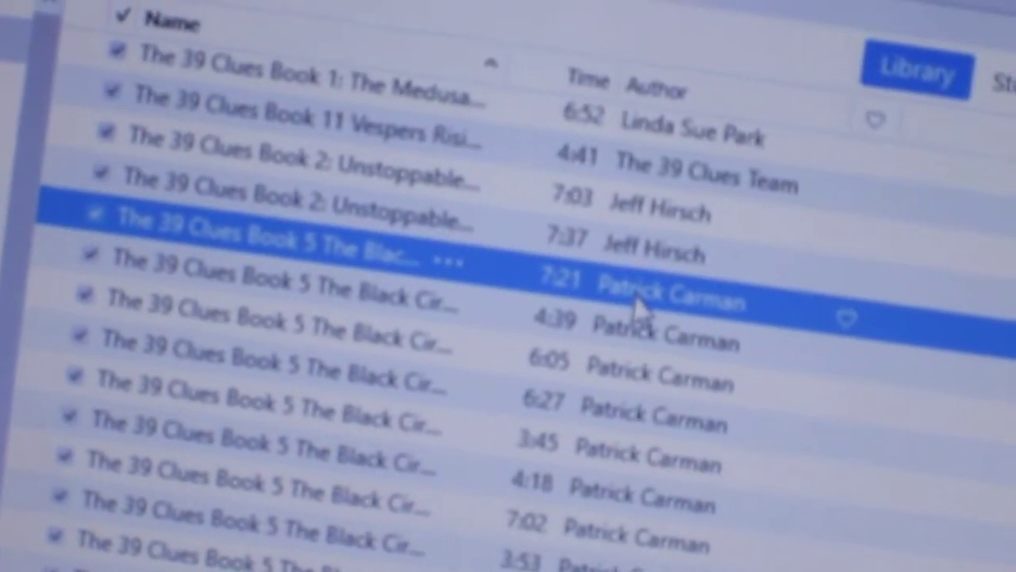
- Settle the selection on the first Book 5 track after a few trial Shift-selections
{"action": "key", "text": "shift+Down"}
{"action": "key", "text": "shift+Down"}
{"action": "key", "text": "shift+Down"}
{"action": "key", "text": "shift+Down"}
{"action": "key", "text": "shift+Down"}
{"action": "key", "text": "shift+Down"}
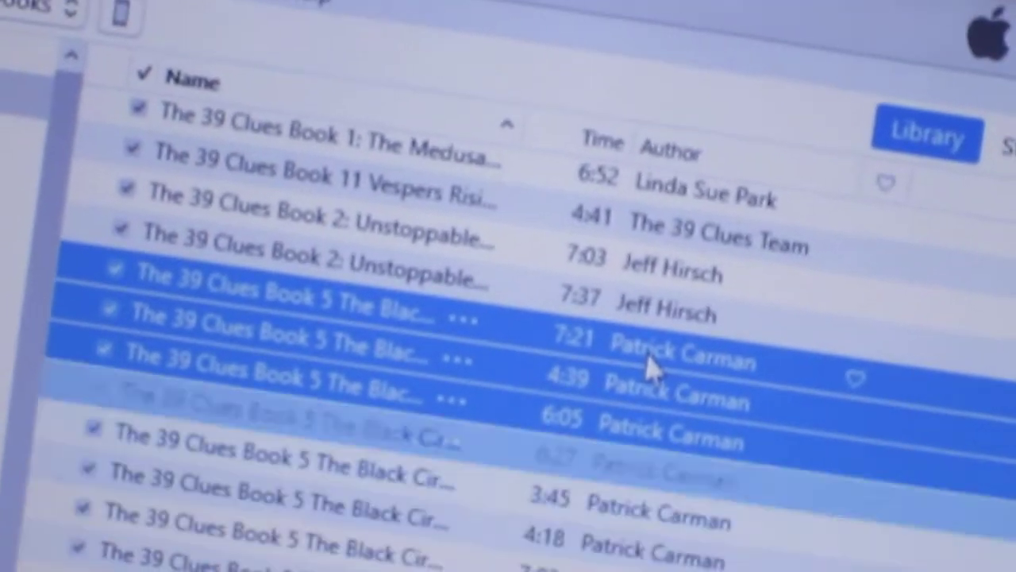
{"action": "left_click", "coordinate": [656, 355]}
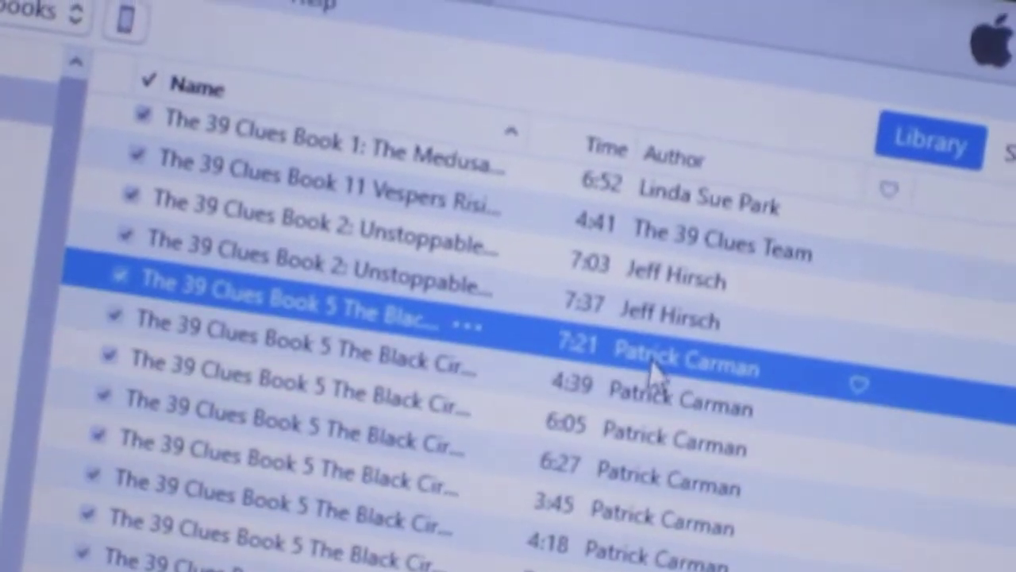
{"action": "key", "text": "shift+Up"}
{"action": "key", "text": "Down"}
{"action": "left_click", "coordinate": [655, 365]}
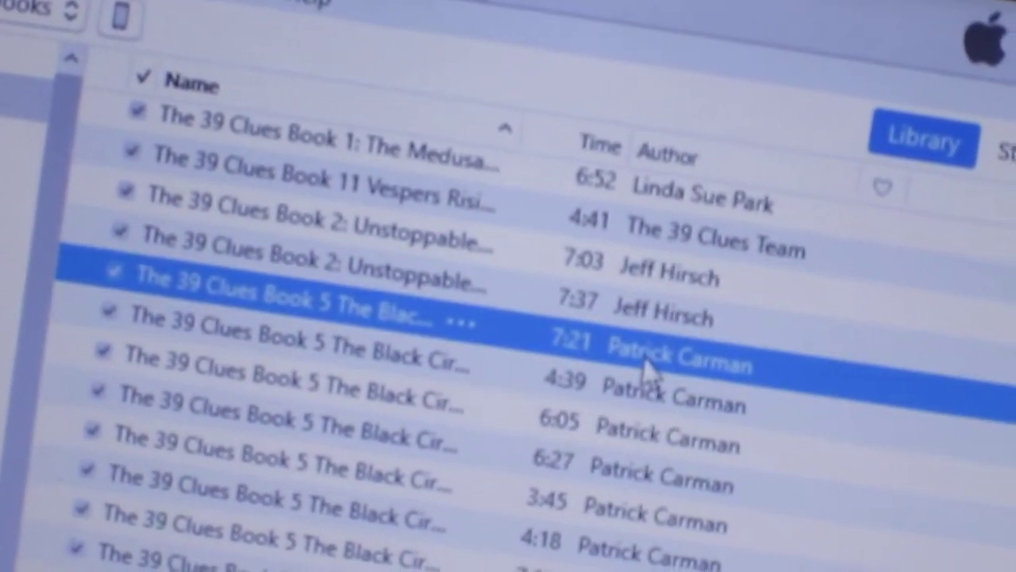
{"action": "key", "text": "shift+Down"}
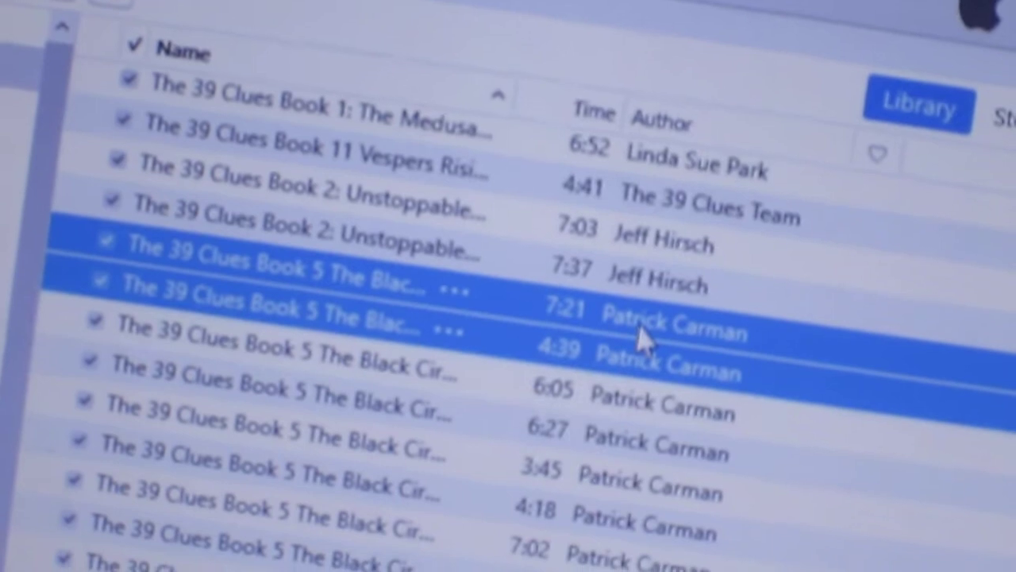
{"action": "key", "text": "shift+Down"}
{"action": "key", "text": "shift+Down"}
{"action": "key", "text": "shift+Down"}
{"action": "key", "text": "Up"}
{"action": "key", "text": "Up"}
{"action": "key", "text": "Up"}
{"action": "key", "text": "Down"}
{"action": "key", "text": "Down"}
{"action": "key", "text": "Down"}
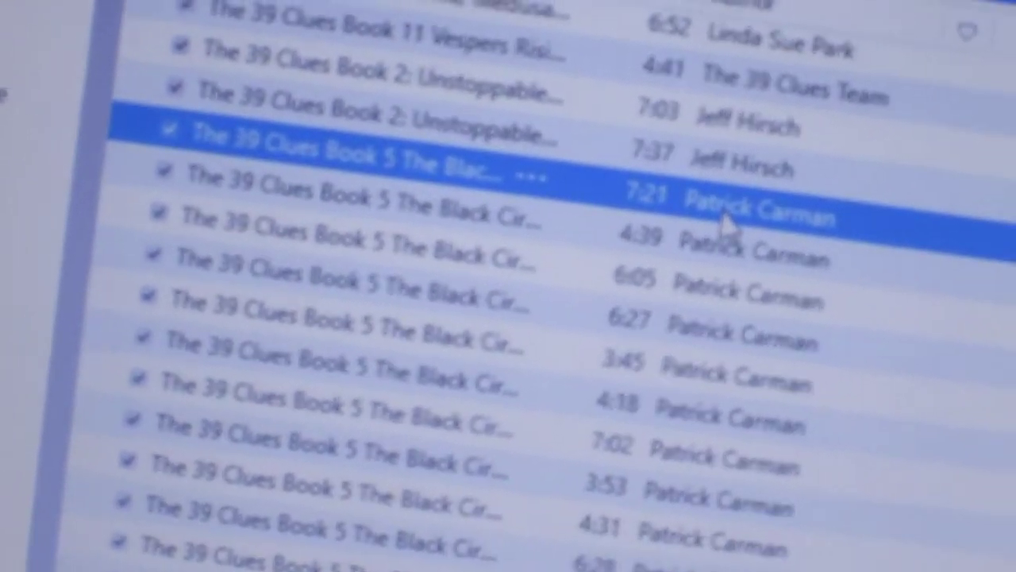
- Select the full run of Book 5 tracks, excluding the Book 6 tracks at the end
{"action": "key", "text": "ctrl+a"}
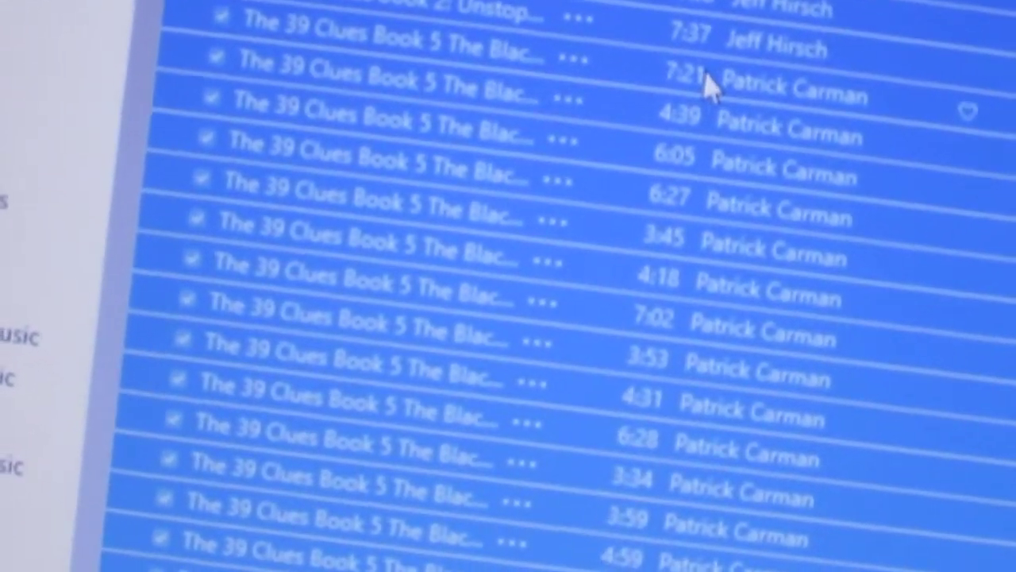
{"action": "left_click", "coordinate": [699, 91]}
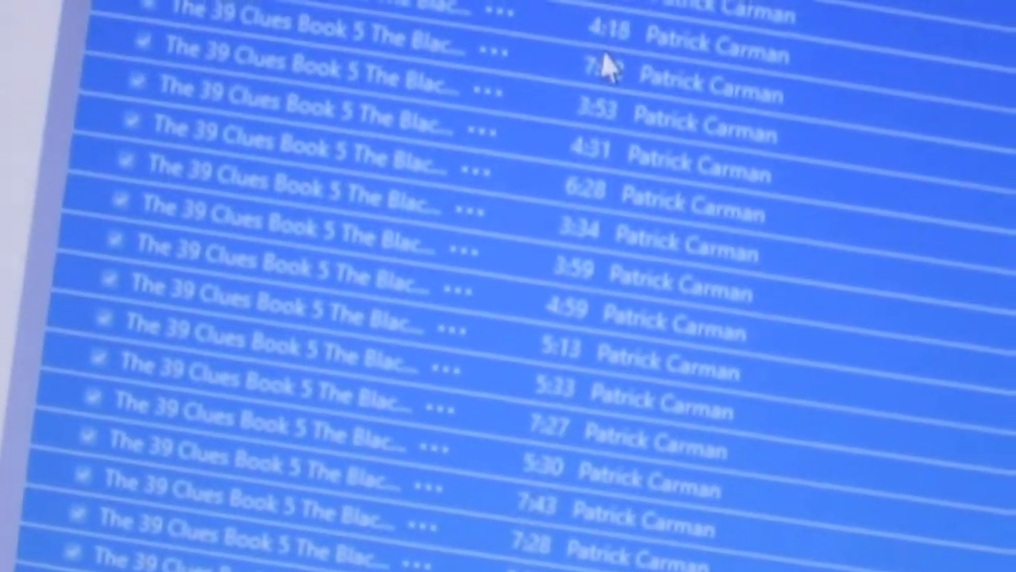
{"action": "scroll", "coordinate": [508, 286], "scroll_direction": "down", "scroll_amount": 3}
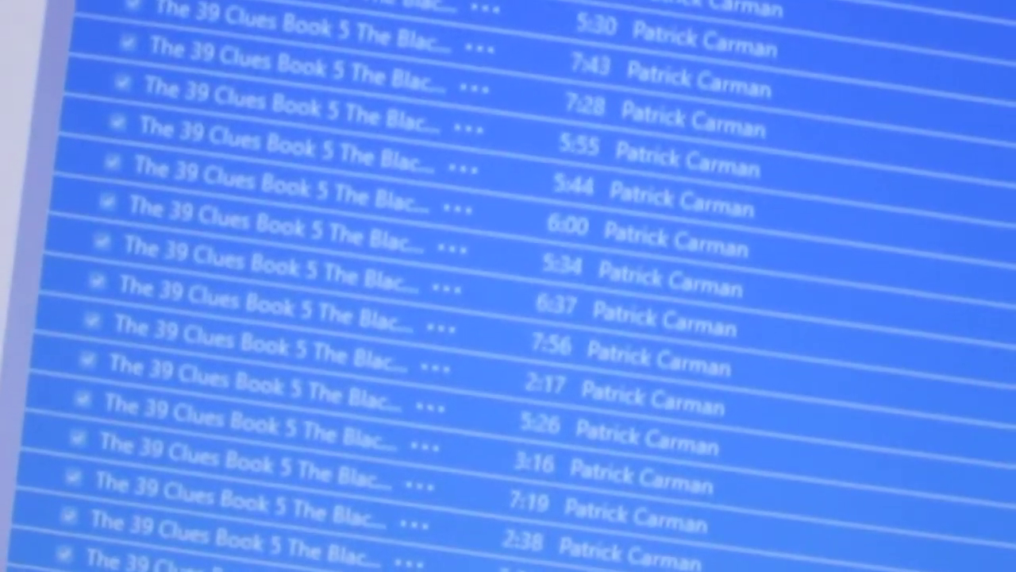
{"action": "scroll", "coordinate": [508, 286], "scroll_direction": "down", "scroll_amount": 3}
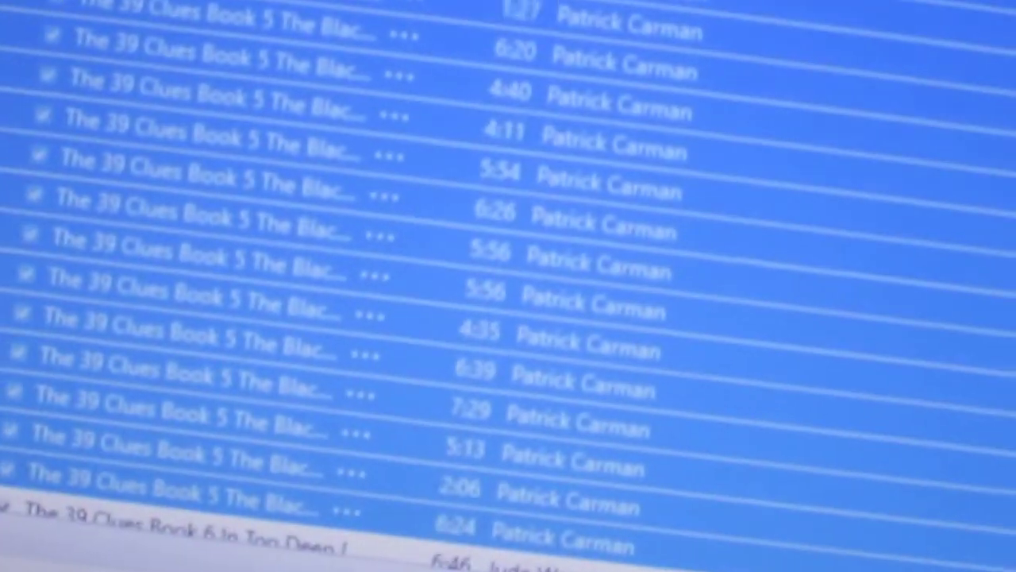
{"action": "key", "text": "shift+Down"}
{"action": "key", "text": "shift+Up"}
{"action": "key", "text": "shift+Up"}
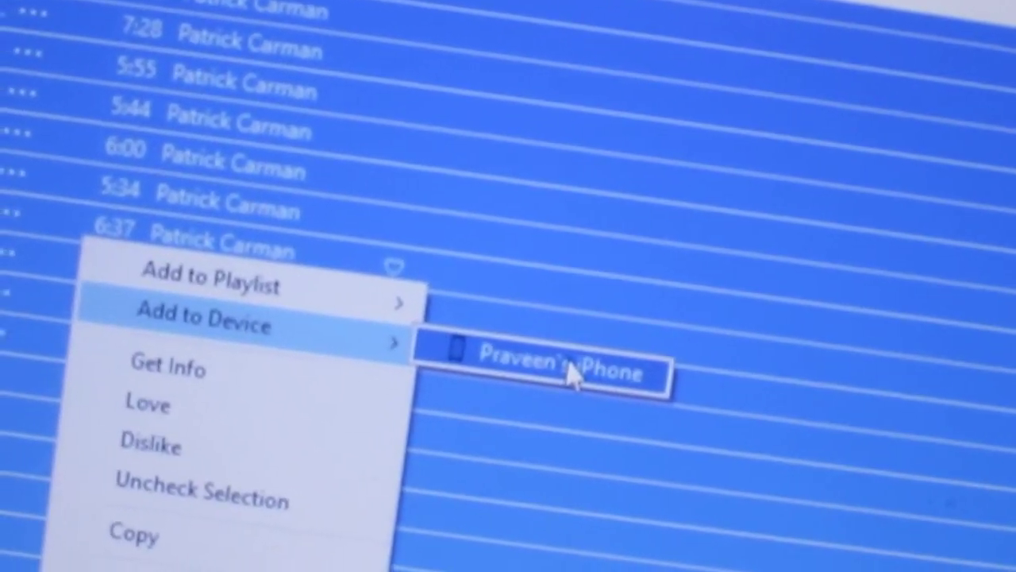
{"action": "left_click", "coordinate": [524, 375]}
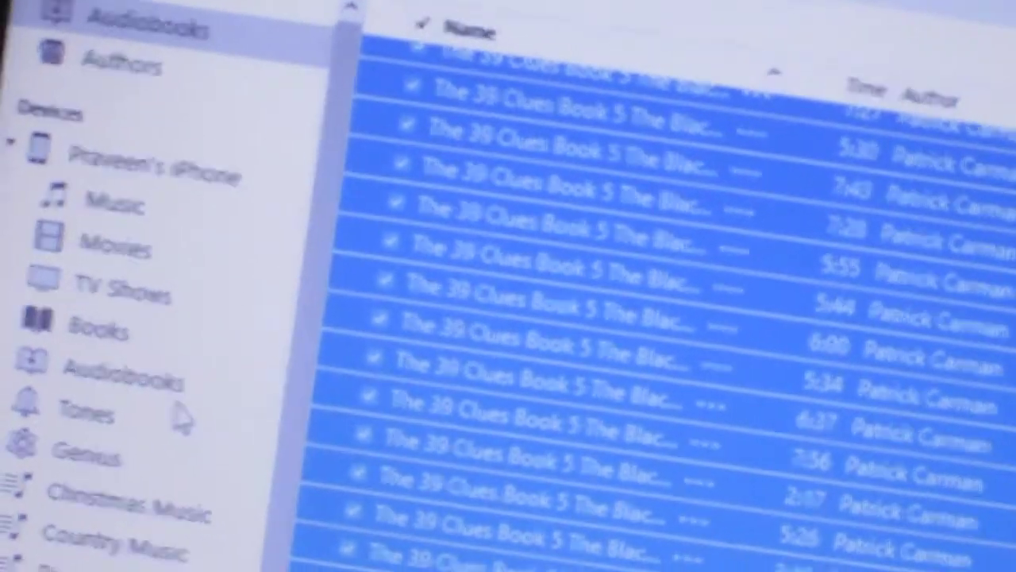
- Show the iPhone's Audiobooks section, now listing Book 5 Discs 01–04 among 59 items
{"action": "left_click", "coordinate": [126, 282]}
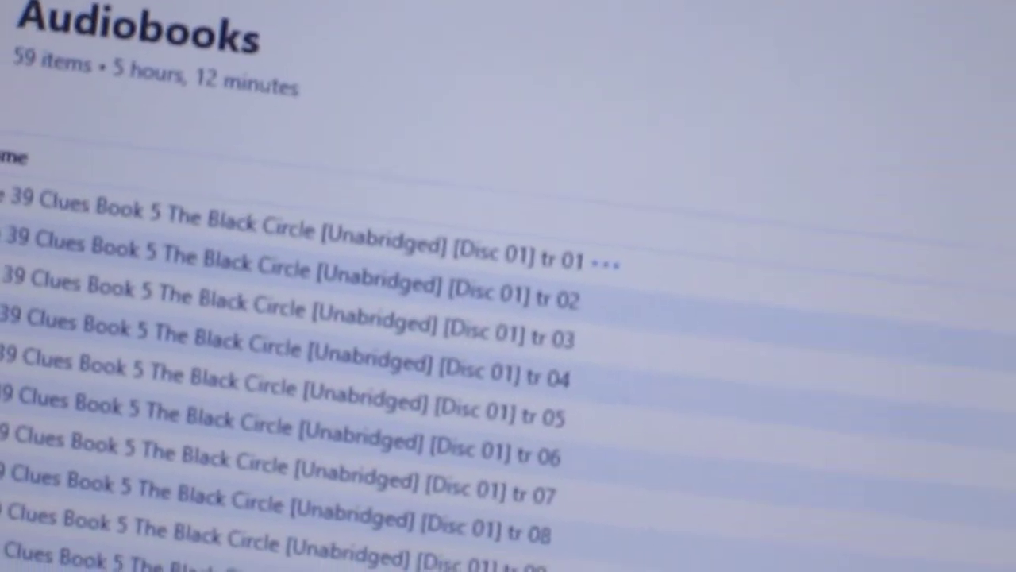
{"action": "scroll", "coordinate": [508, 286], "scroll_direction": "down", "scroll_amount": 2}
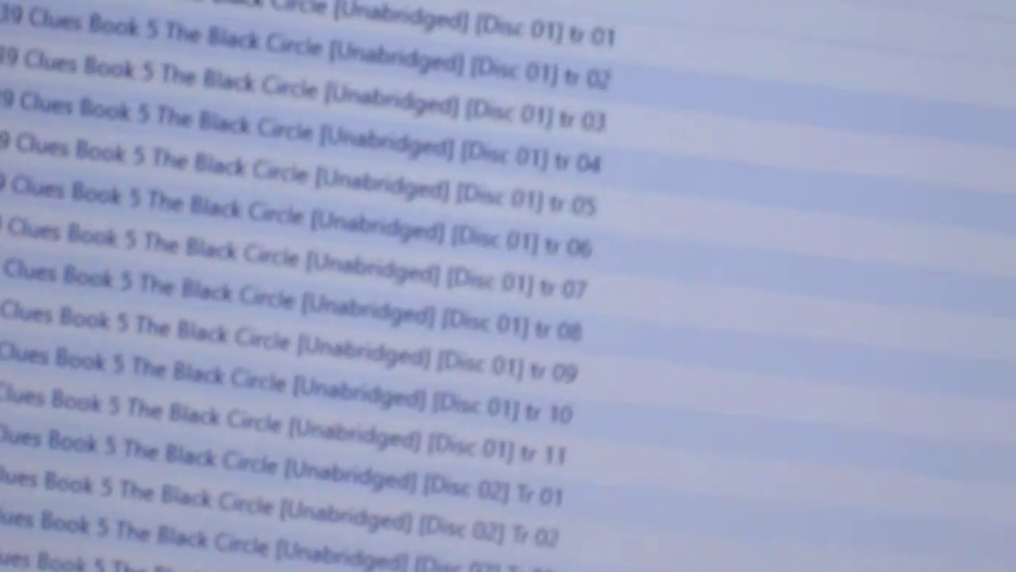
{"action": "scroll", "coordinate": [508, 286], "scroll_direction": "down", "scroll_amount": 3}
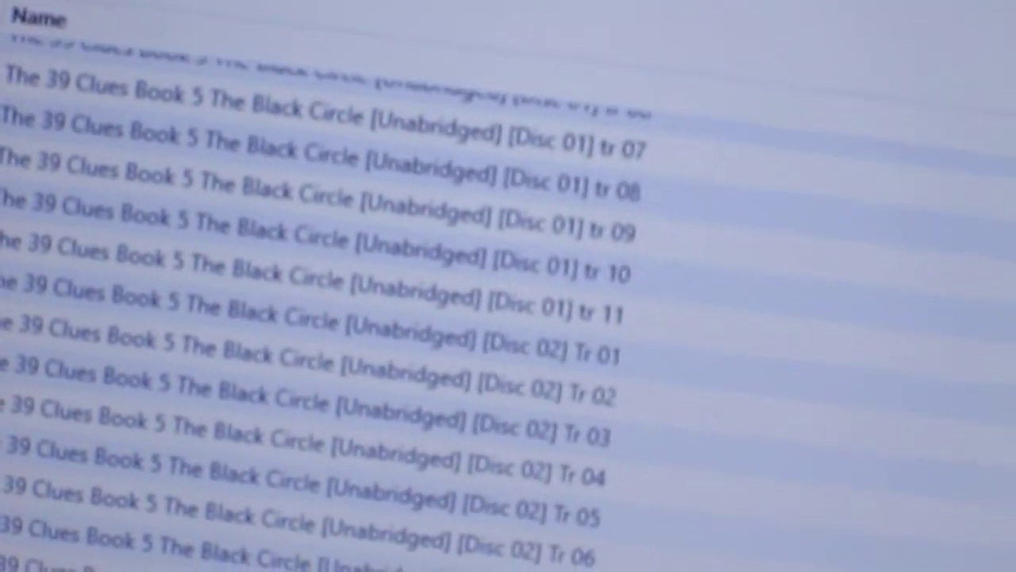
{"action": "scroll", "coordinate": [508, 286], "scroll_direction": "down", "scroll_amount": 2}
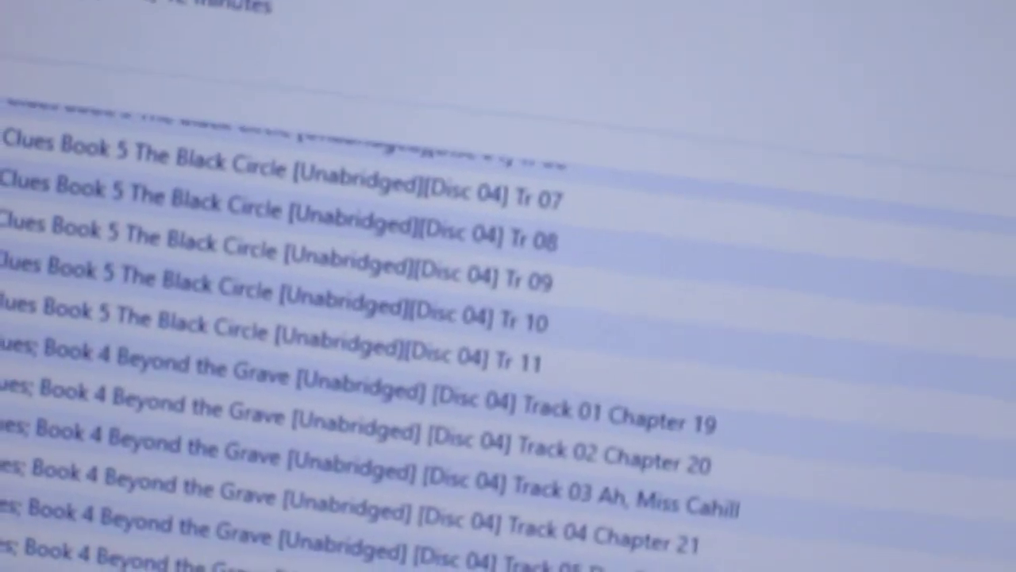
{"action": "scroll", "coordinate": [508, 317], "scroll_direction": "up", "scroll_amount": 10}
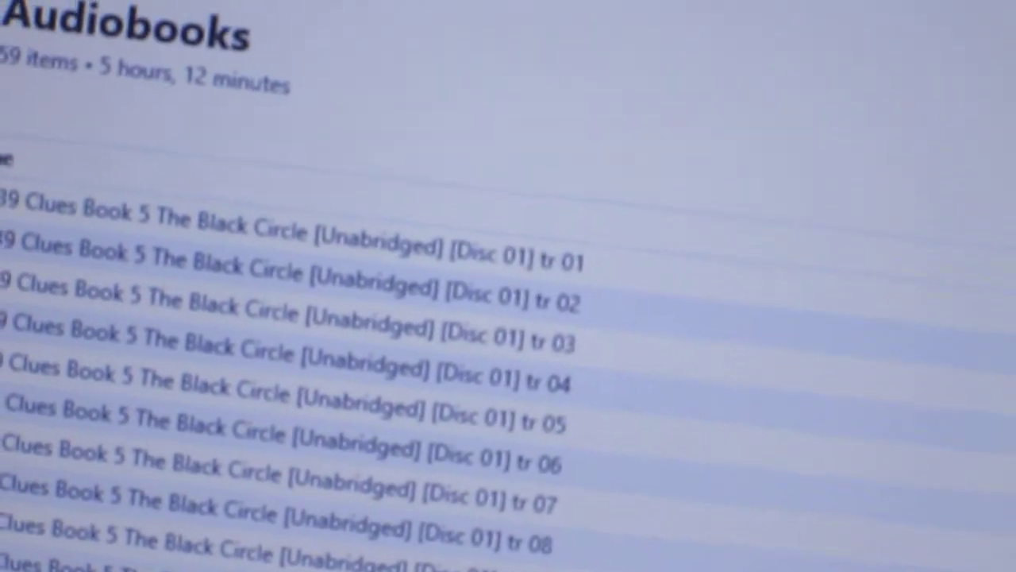
{"action": "scroll", "coordinate": [508, 358], "scroll_direction": "down", "scroll_amount": 2}
{"action": "scroll", "coordinate": [508, 358], "scroll_direction": "up", "scroll_amount": 8}
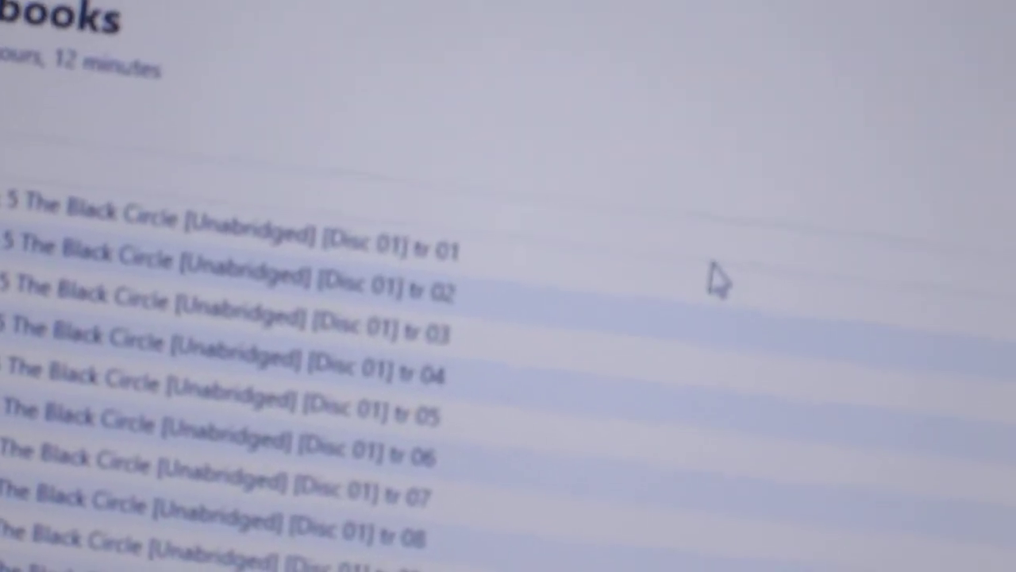
- Play Book 5 The Black Circle Disc 01 tr 01 from the iPhone's audiobook list
{"action": "double_click", "coordinate": [681, 246]}
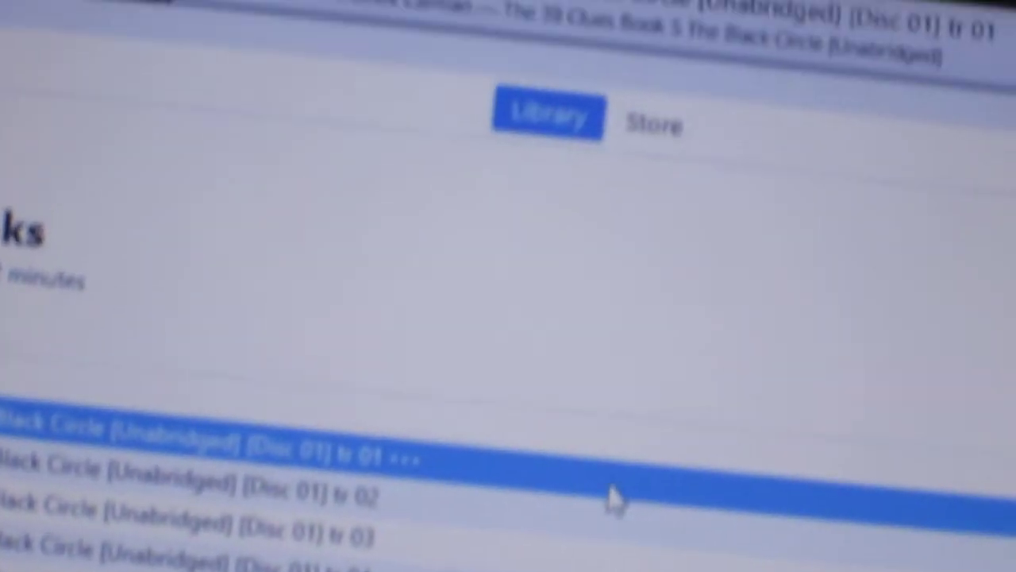